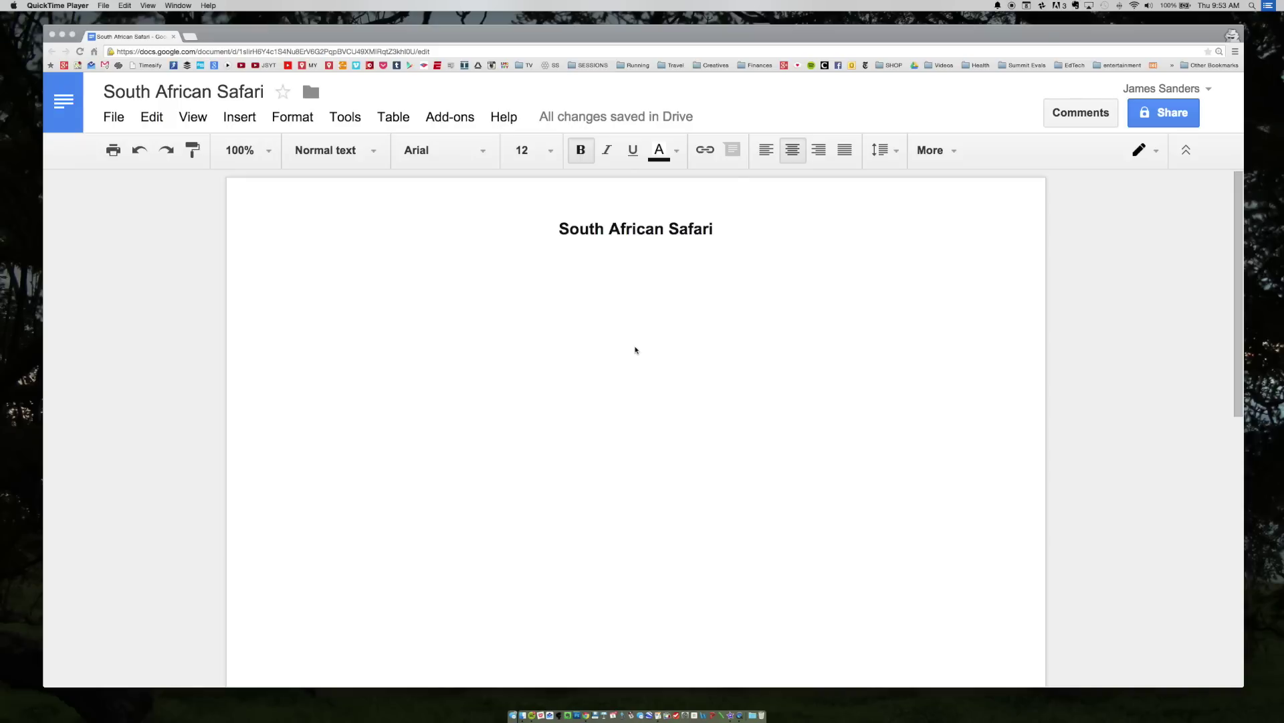
Step: Open the Research sidebar from the Tools menu beside the South African Safari document
left_click(344, 119)
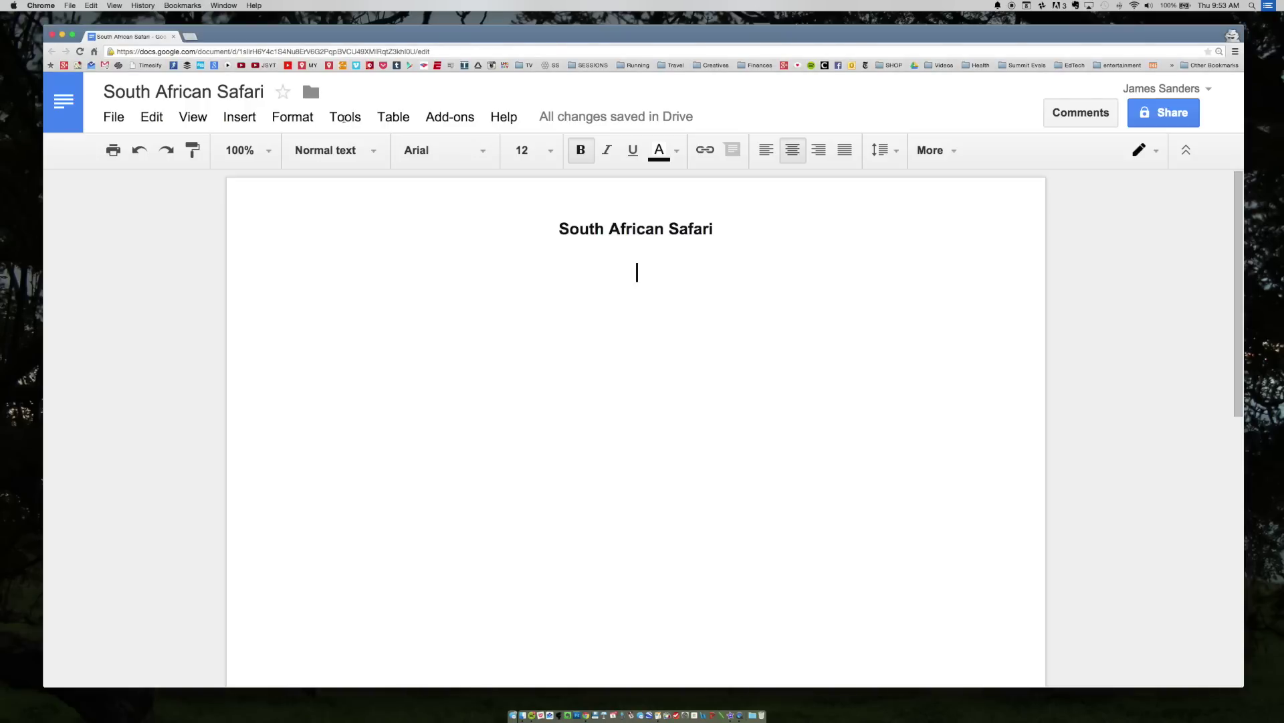
left_click(344, 119)
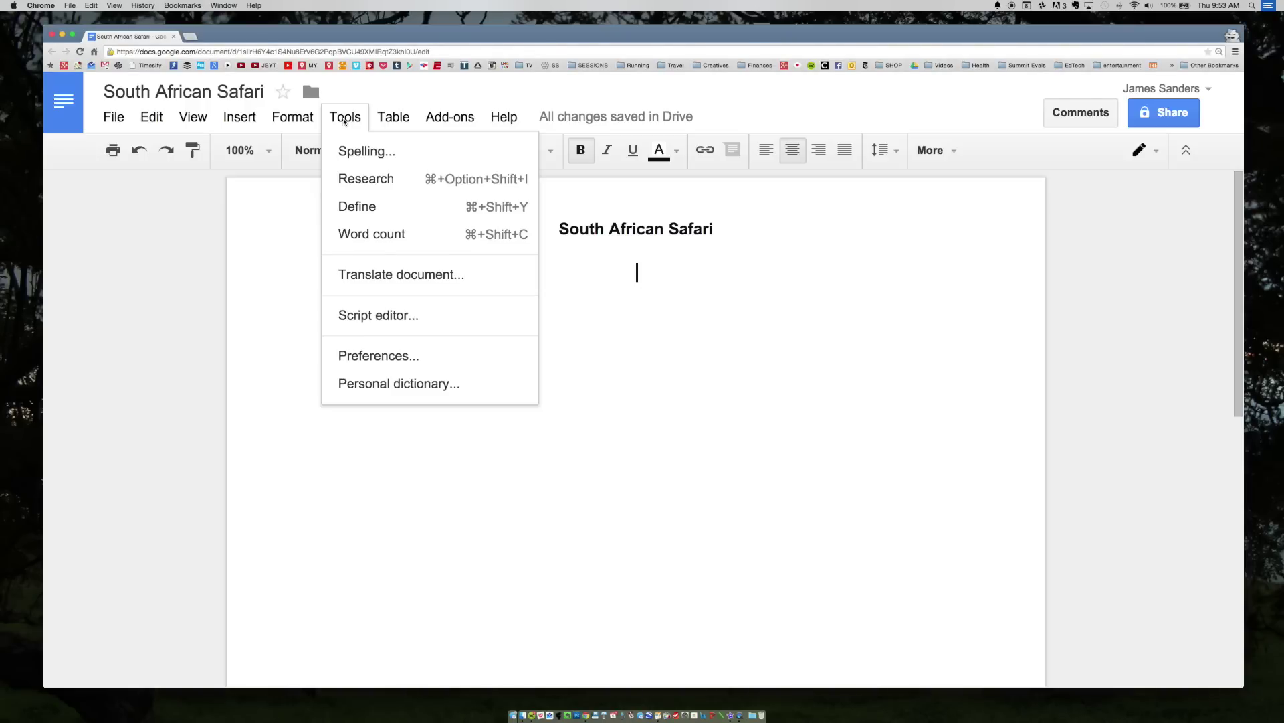
left_click(379, 186)
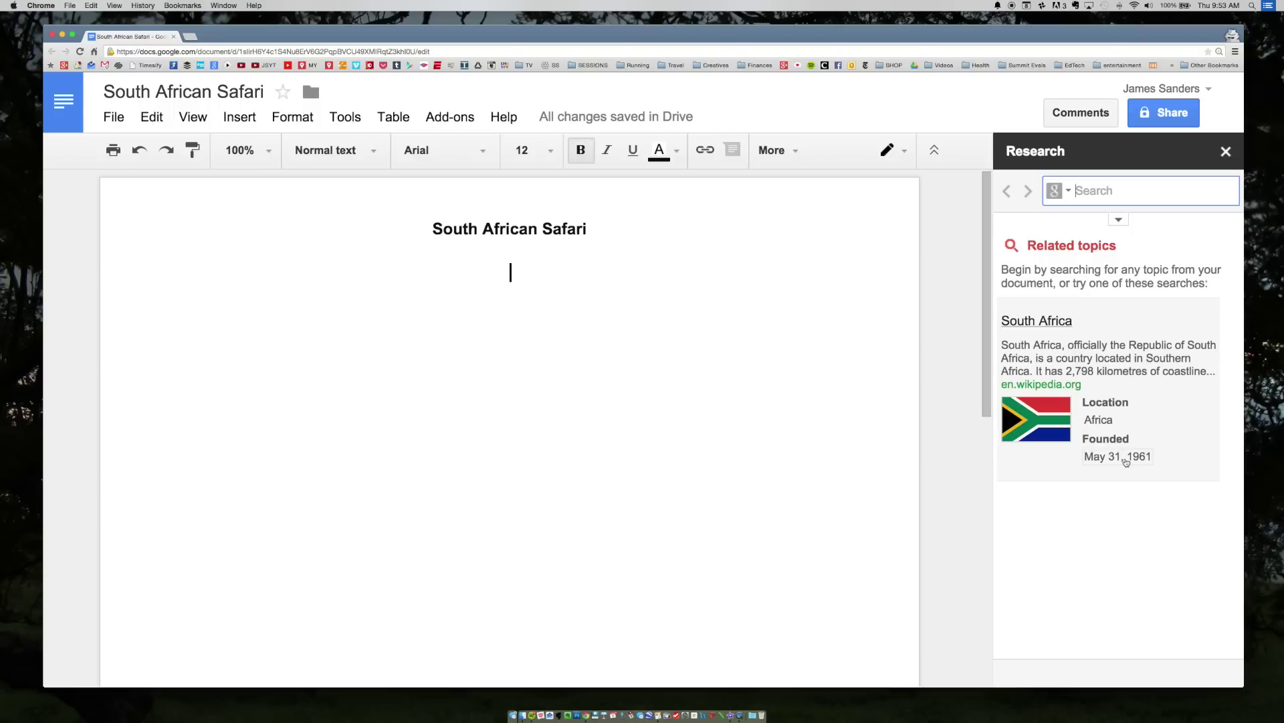
Step: Switch the Research panel's search type to Images
left_click(1065, 195)
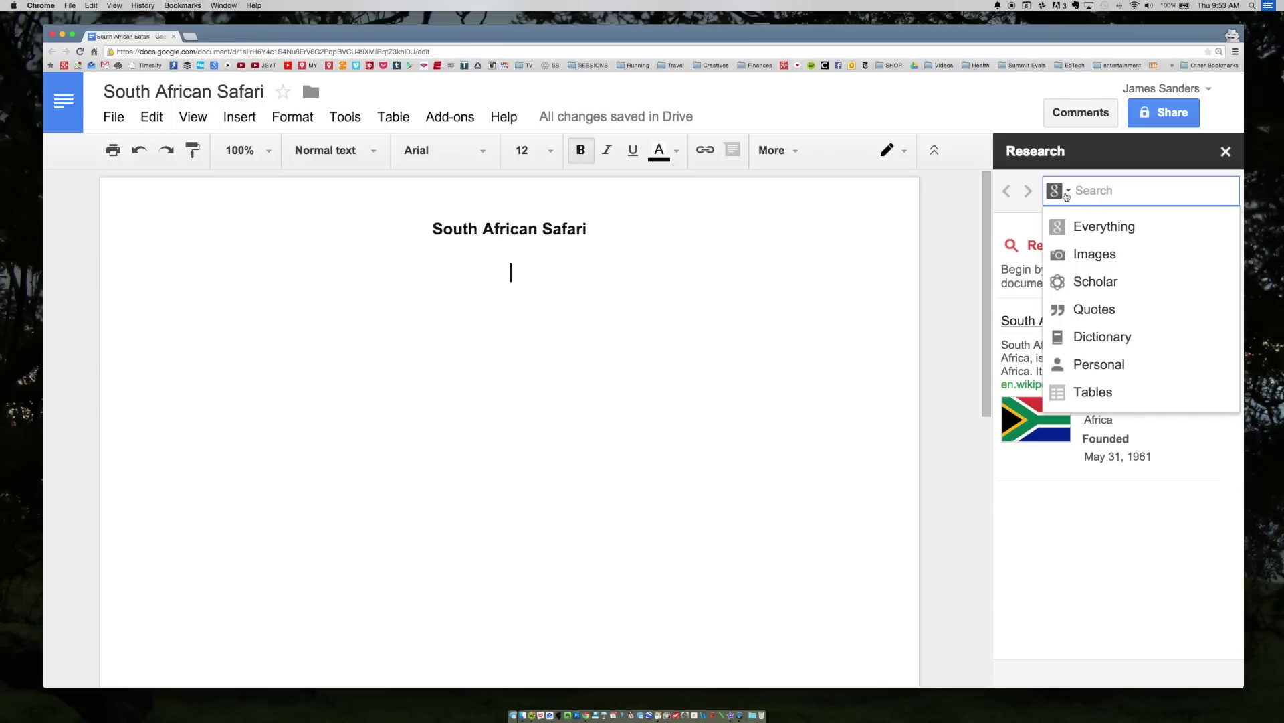
left_click(1094, 258)
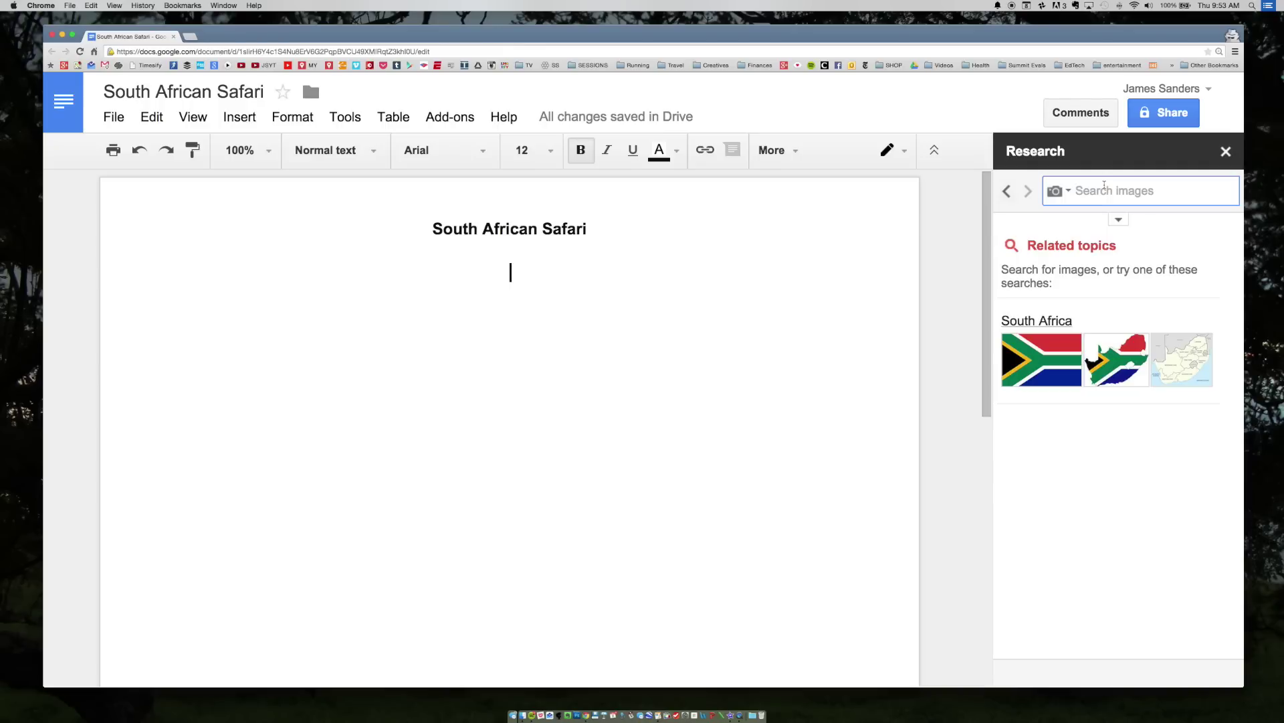
Step: Search images for 'Pilangburg', then correct the spelling to 'Pilansburg' and search again
type("Pilangburg")
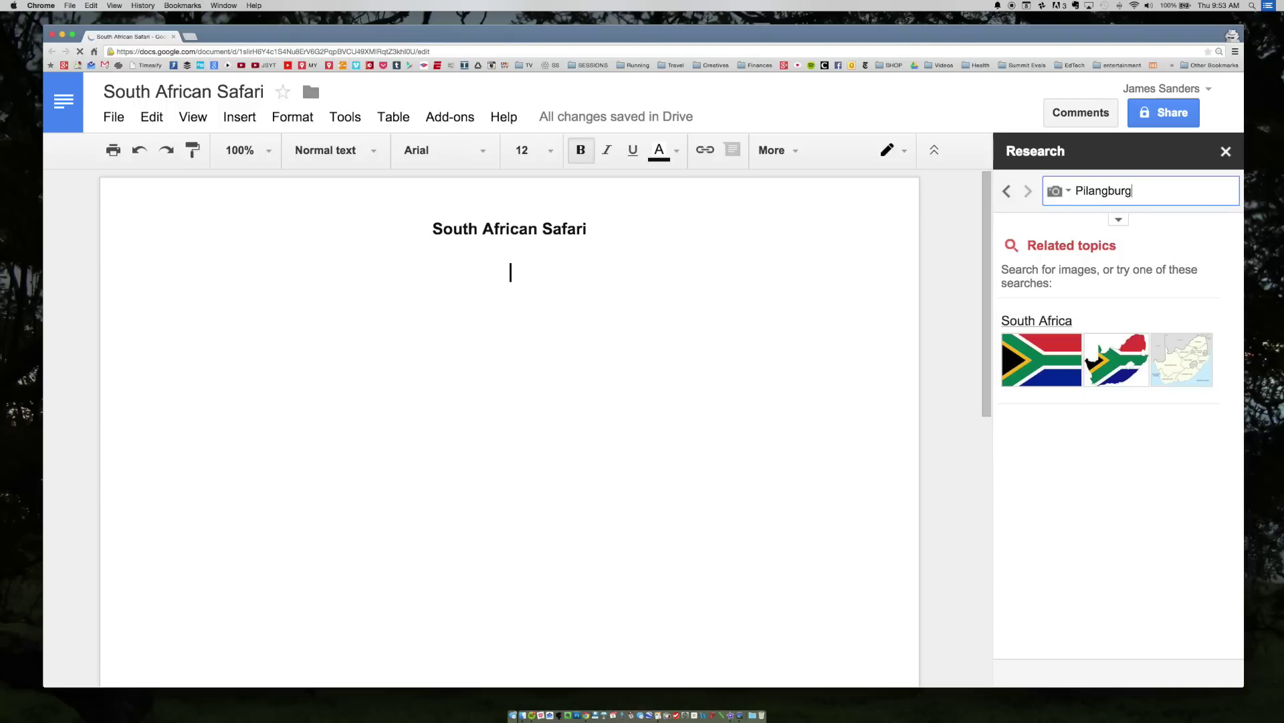
key("Return")
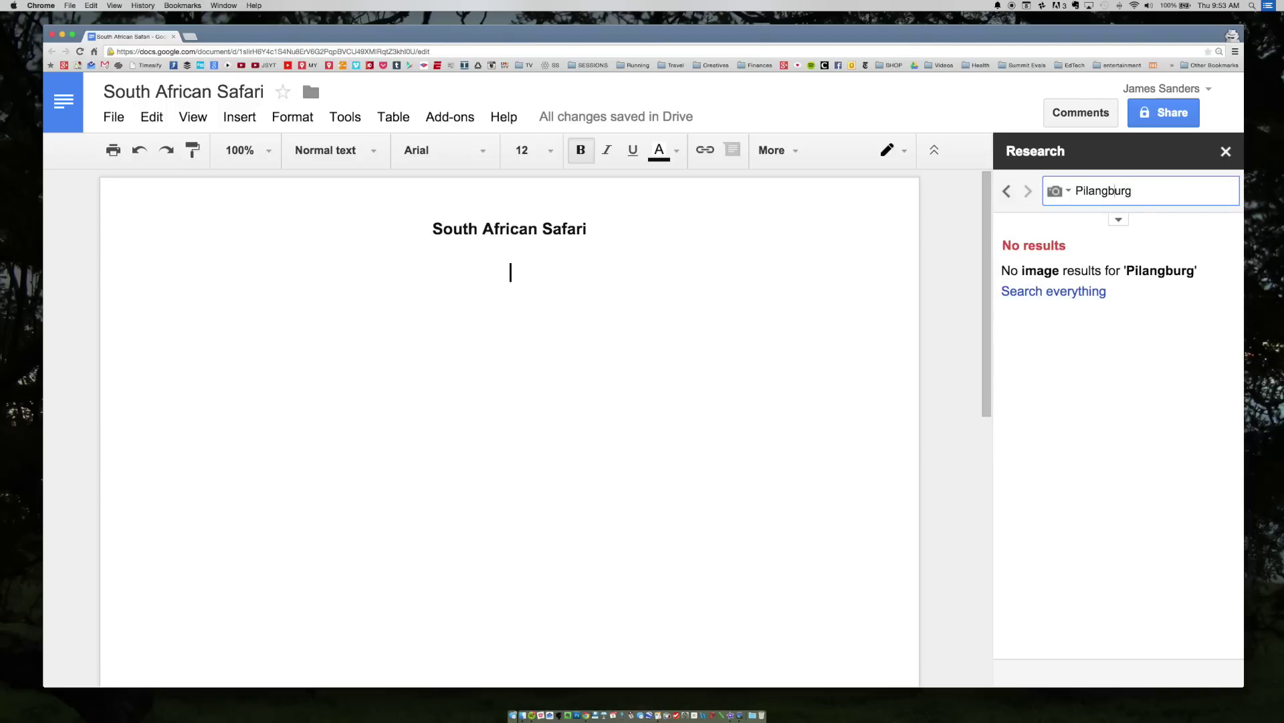
key("Left")
key("Left")
key("Left")
key("Left")
key("BackSpace")
type("s")
key("Return")
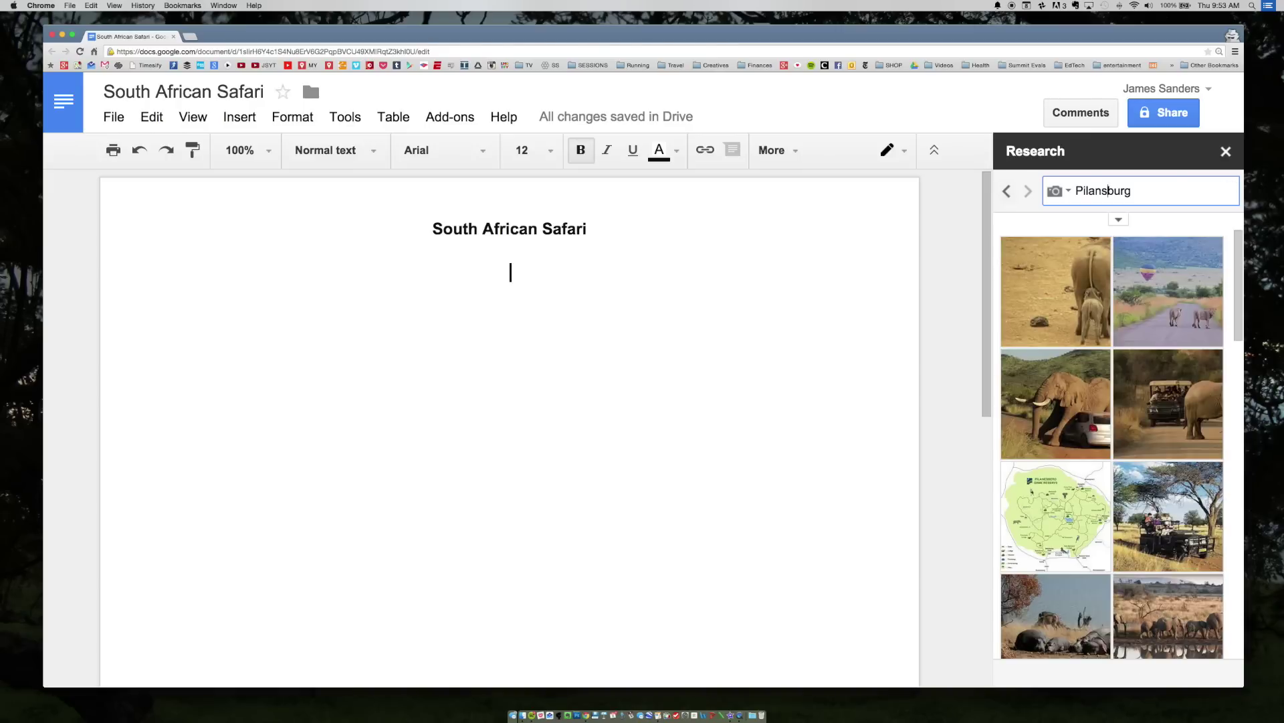
Step: Browse the Pilansburg map and wildlife results, then return to the Safari document tab
scroll(1104, 299, "down", 10)
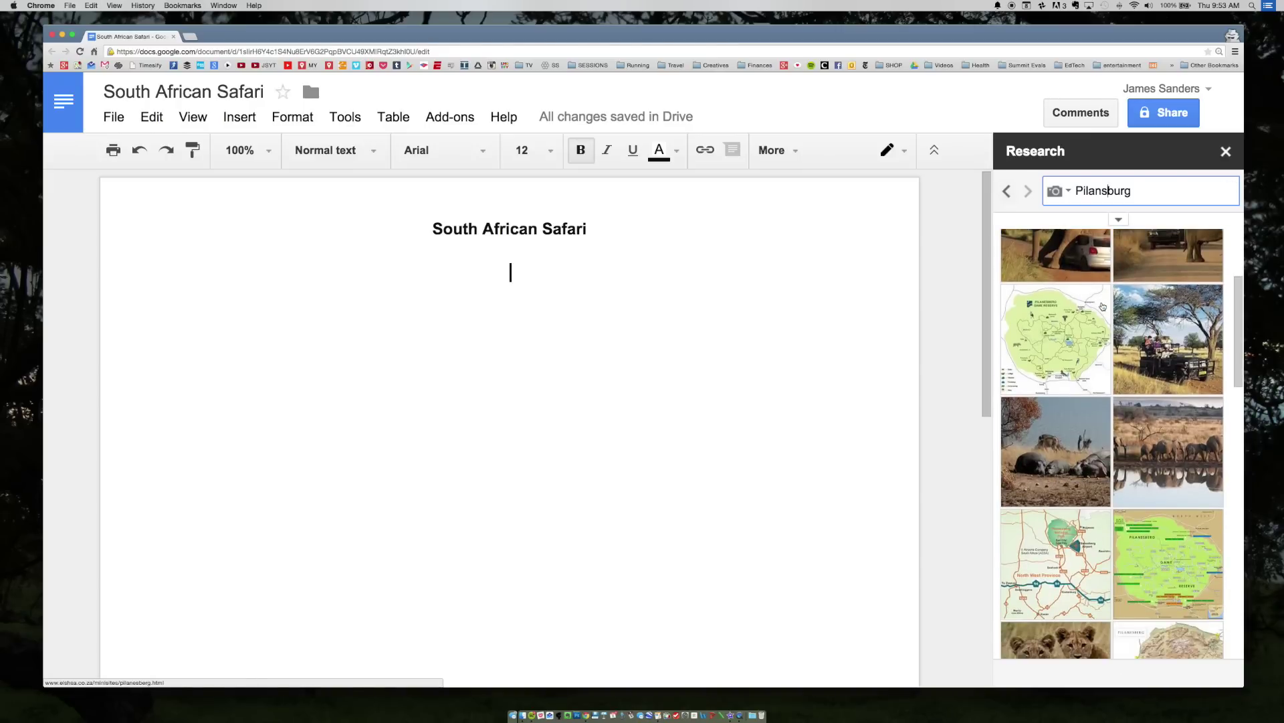
scroll(1103, 306, "down", 15)
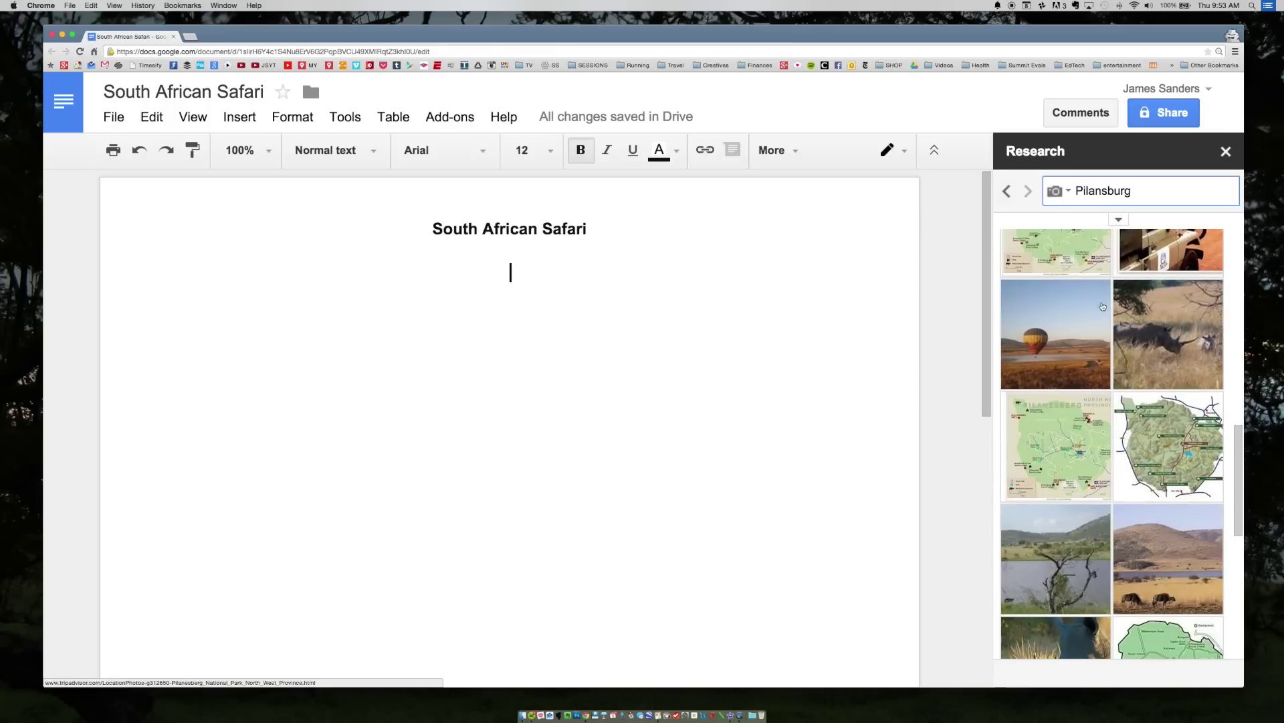
scroll(1103, 307, "down", 3)
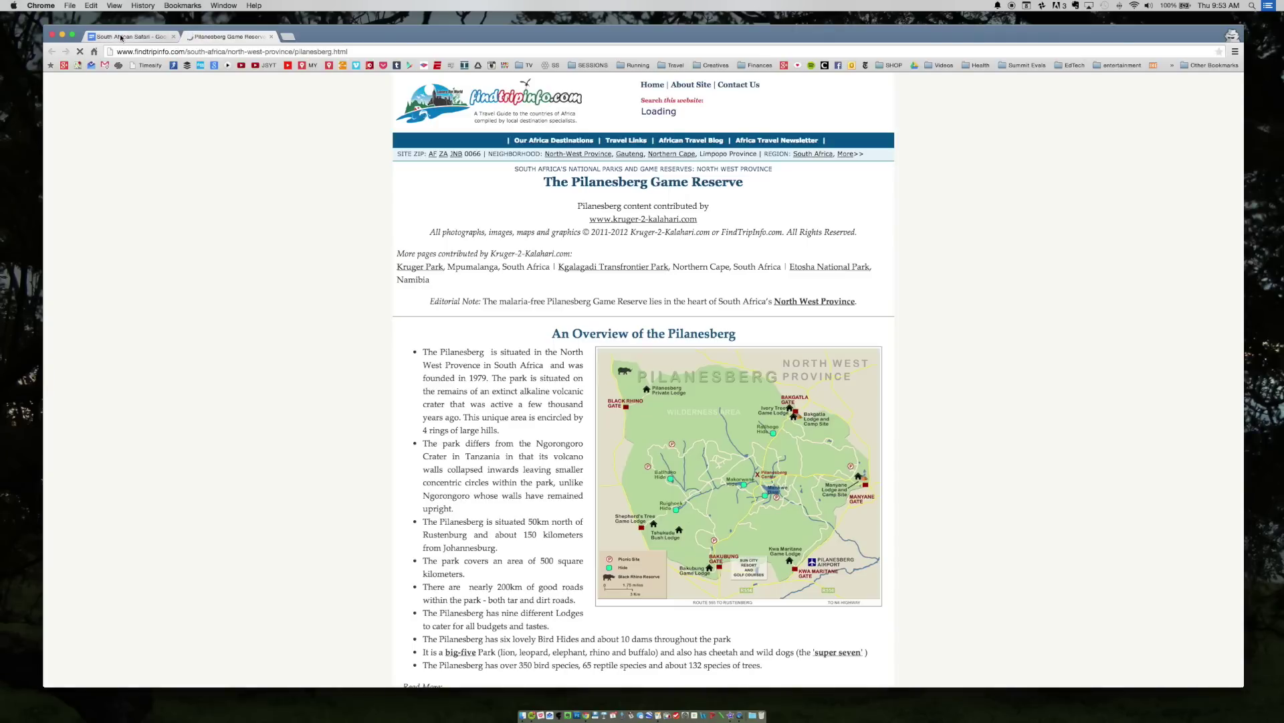
left_click(121, 38)
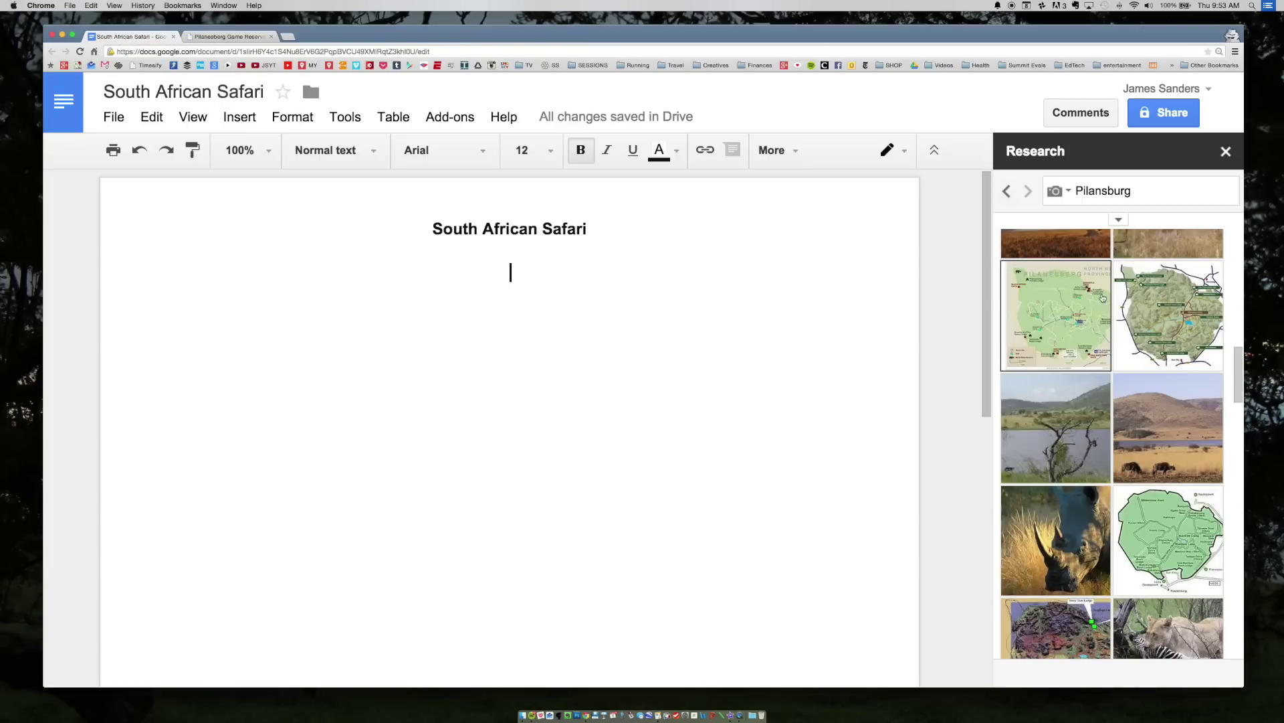
Step: Drag the Pilanesberg map image below the title, adding its source footnote
mouse_move(1082, 276)
left_click_drag(1059, 299, 634, 379)
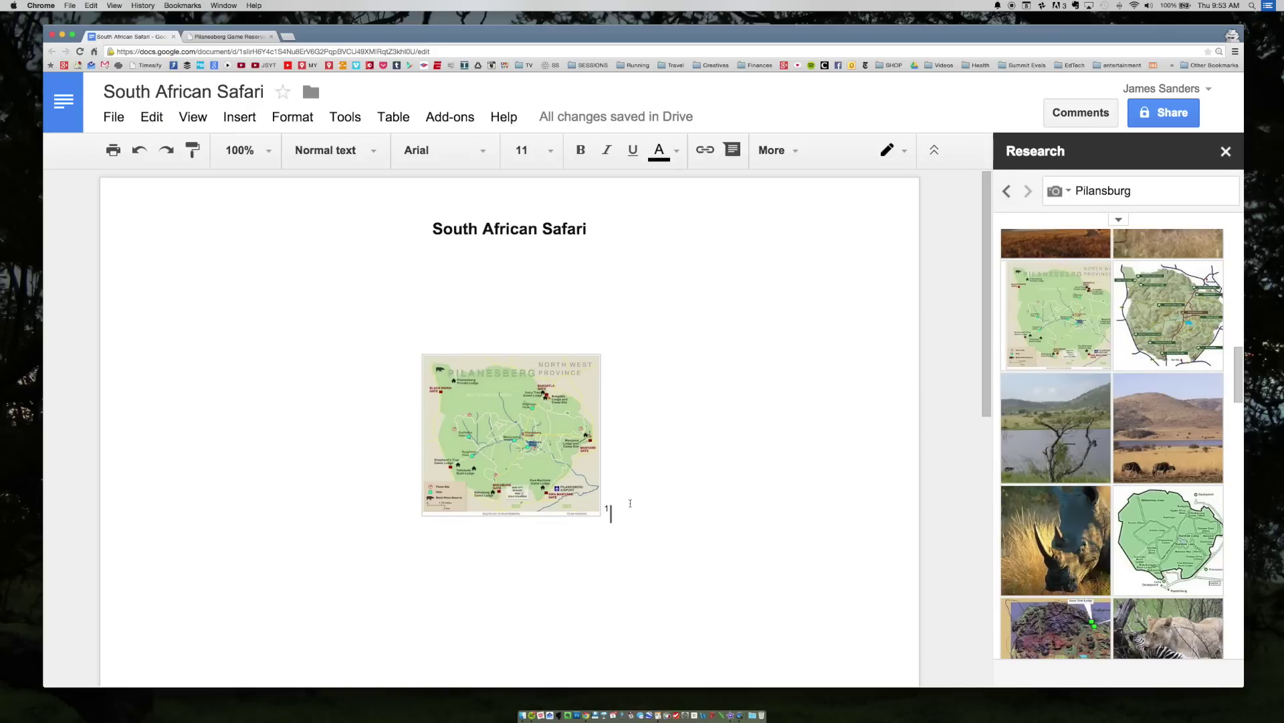
scroll(630, 503, "down", 10)
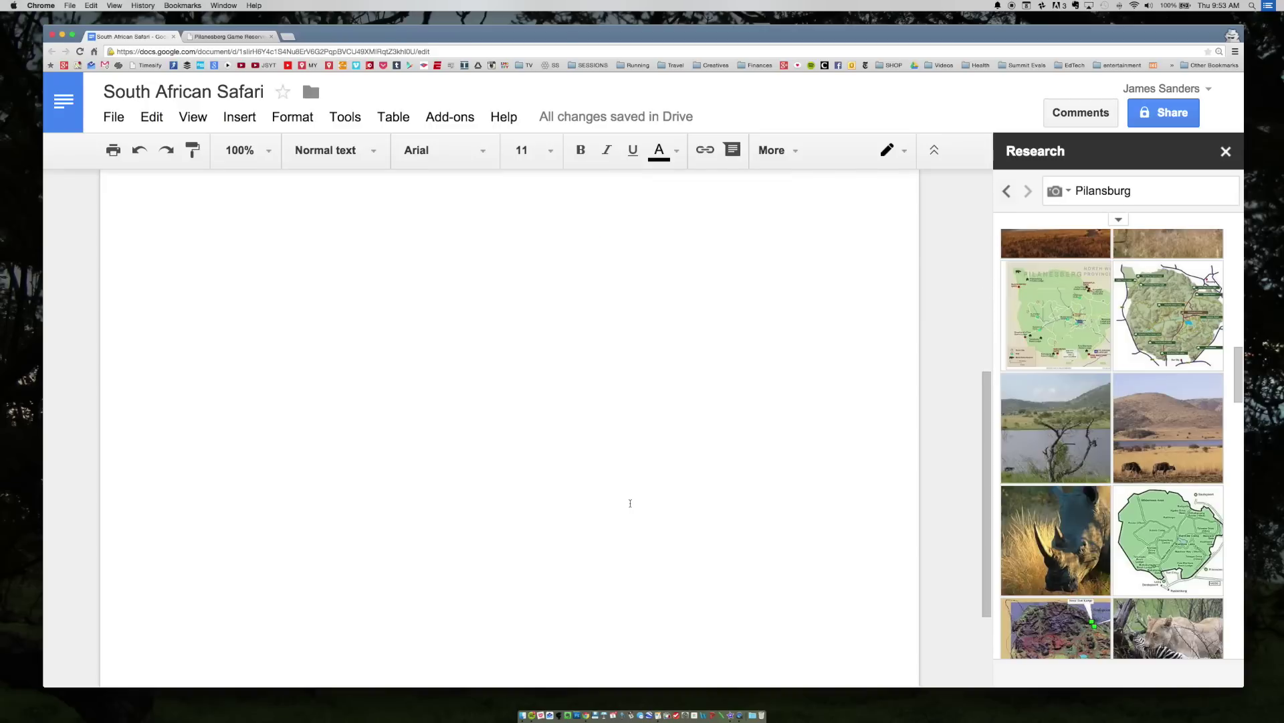
scroll(630, 503, "down", 5)
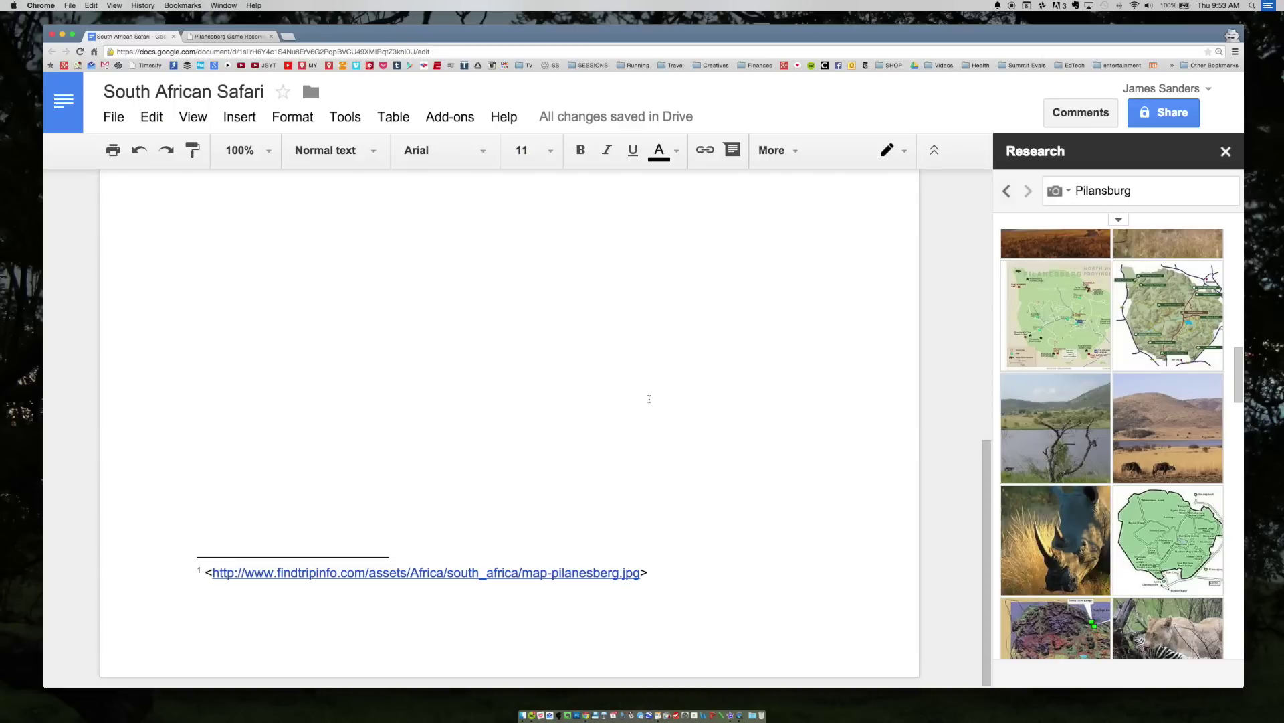
scroll(649, 399, "up", 10)
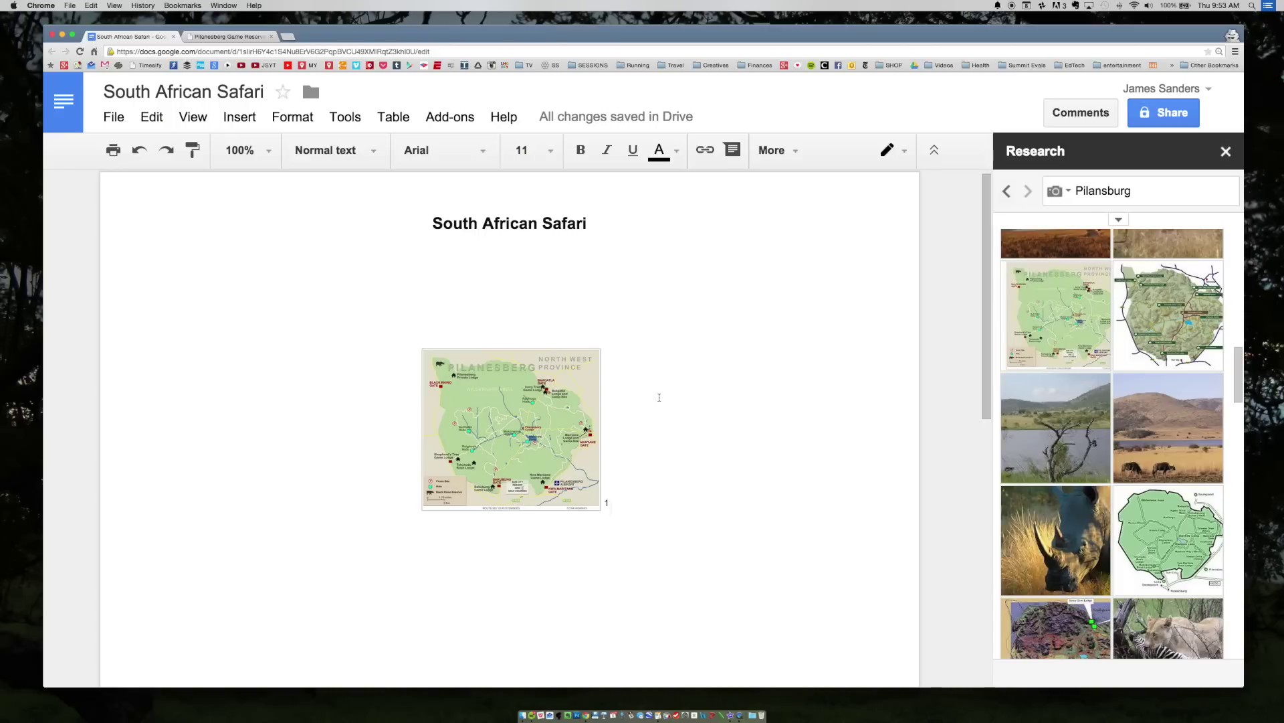
Step: Insert the rhino photo on a new line below the map
key("Return")
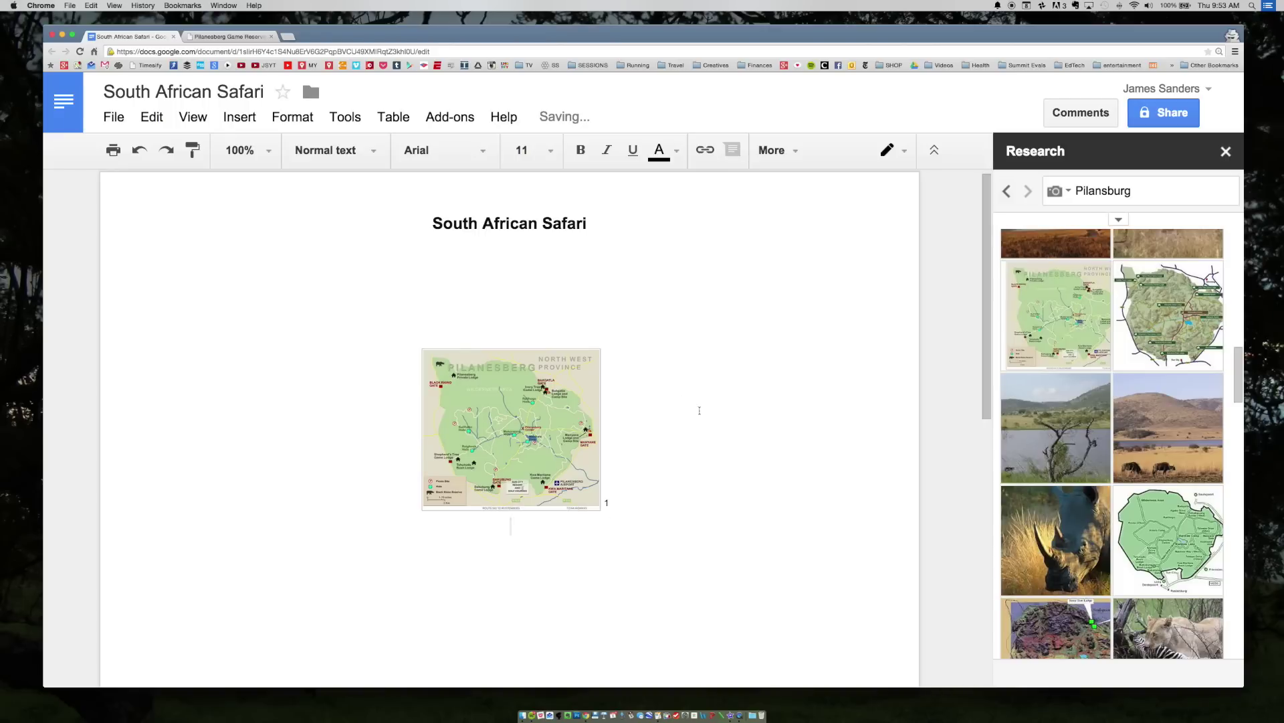
left_click_drag(1045, 528, 562, 555)
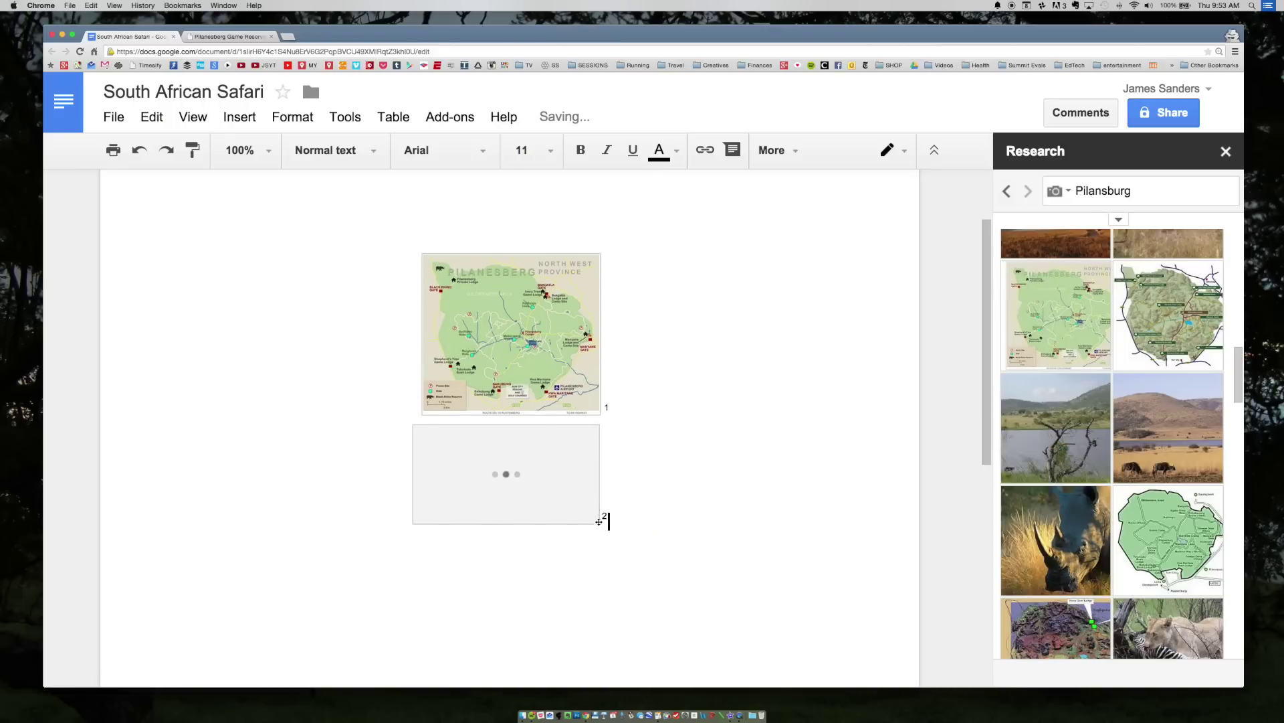
scroll(681, 458, "up", 1)
scroll(680, 459, "up", 3)
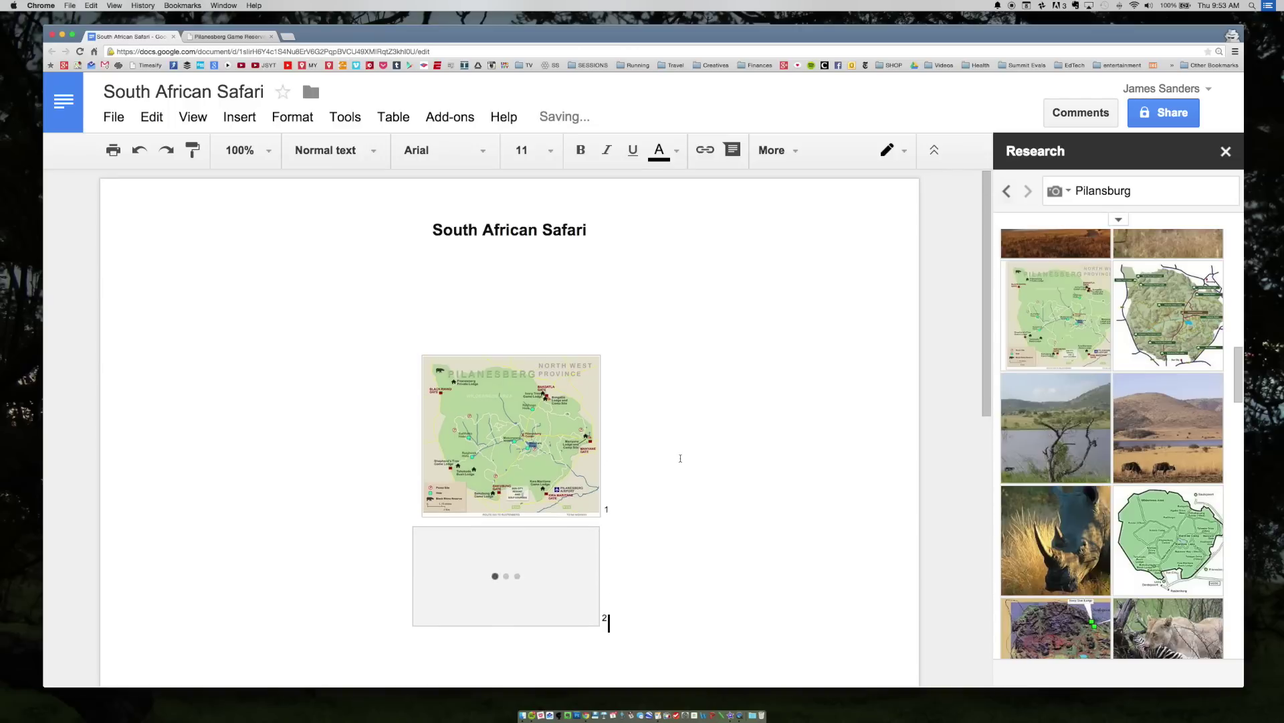
Step: Place the cursor below the title and switch the Research search type to Quotes
left_click(561, 293)
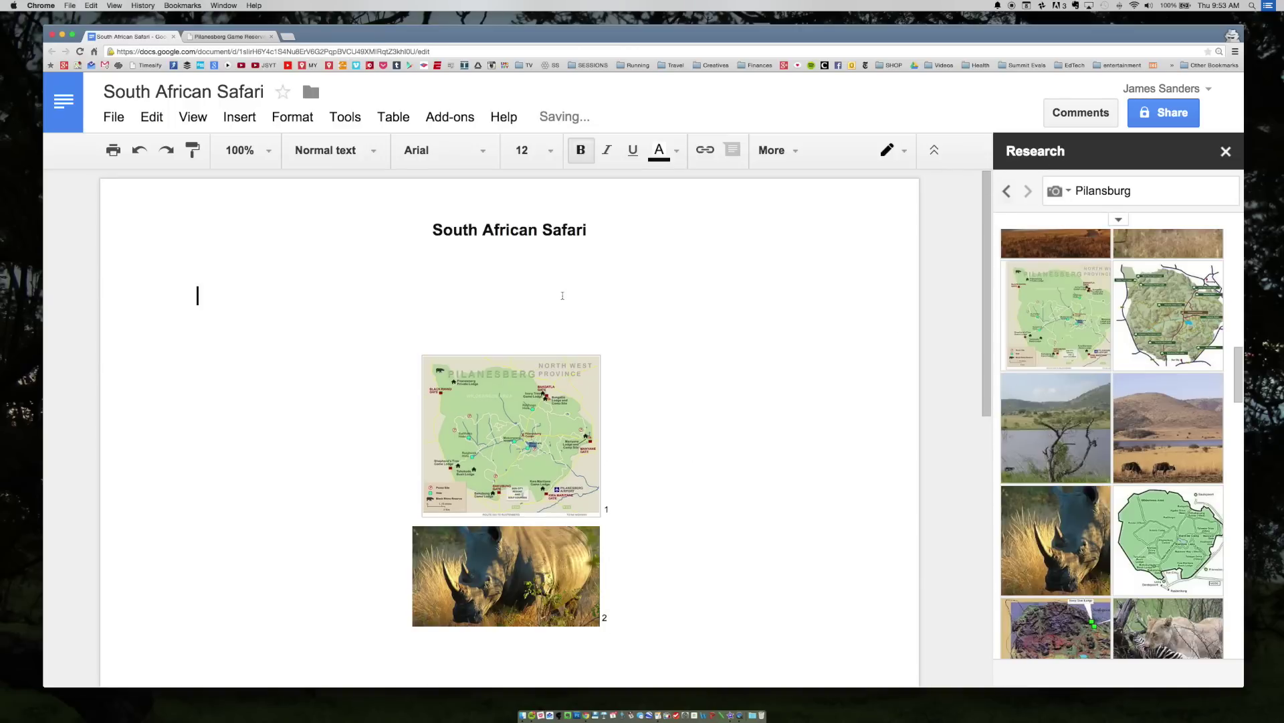
left_click(1058, 191)
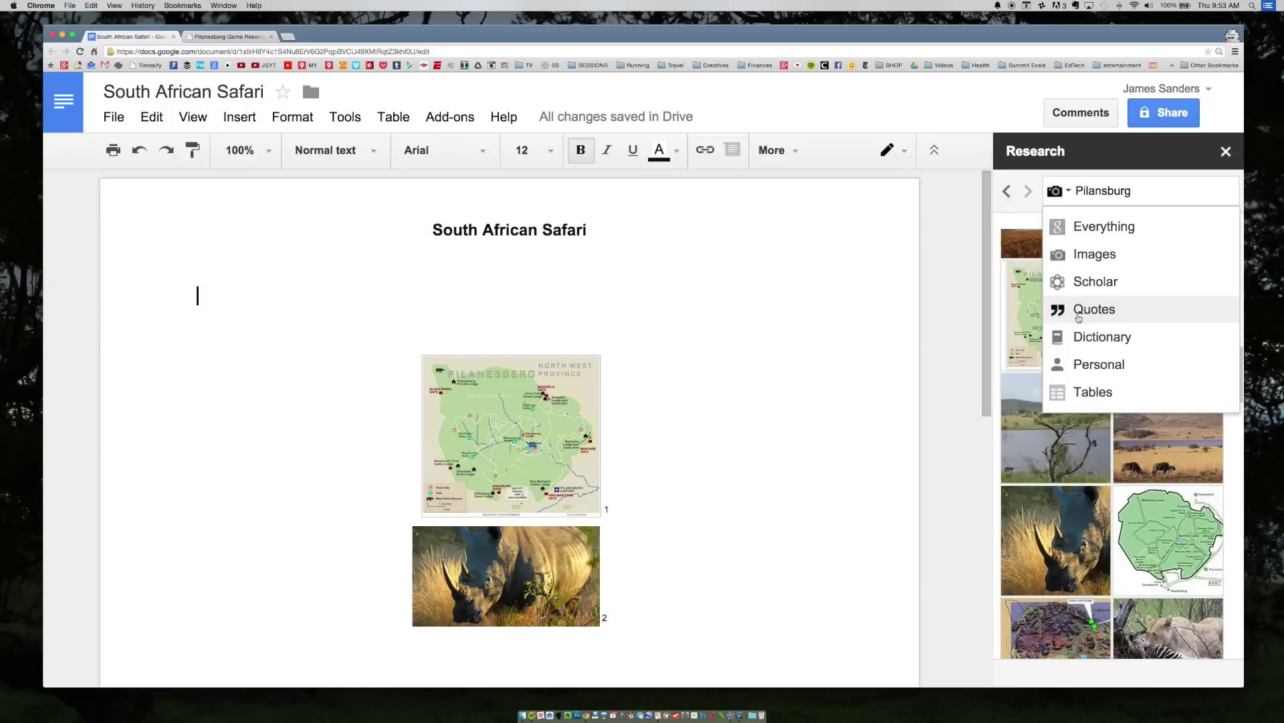
left_click(1078, 313)
Step: Search quotes for 'mandela' and insert 'It always seems impossible until it's done' with its footnote
double_click(1114, 190)
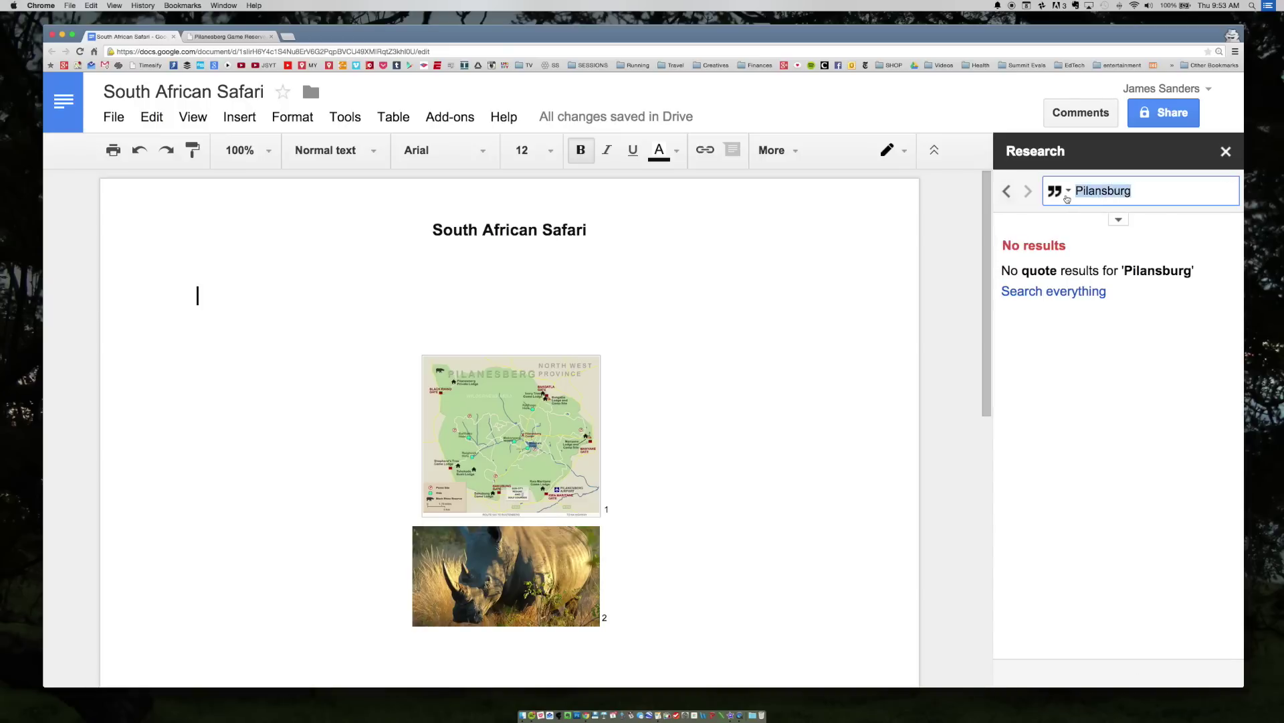
key("BackSpace")
type("mandela")
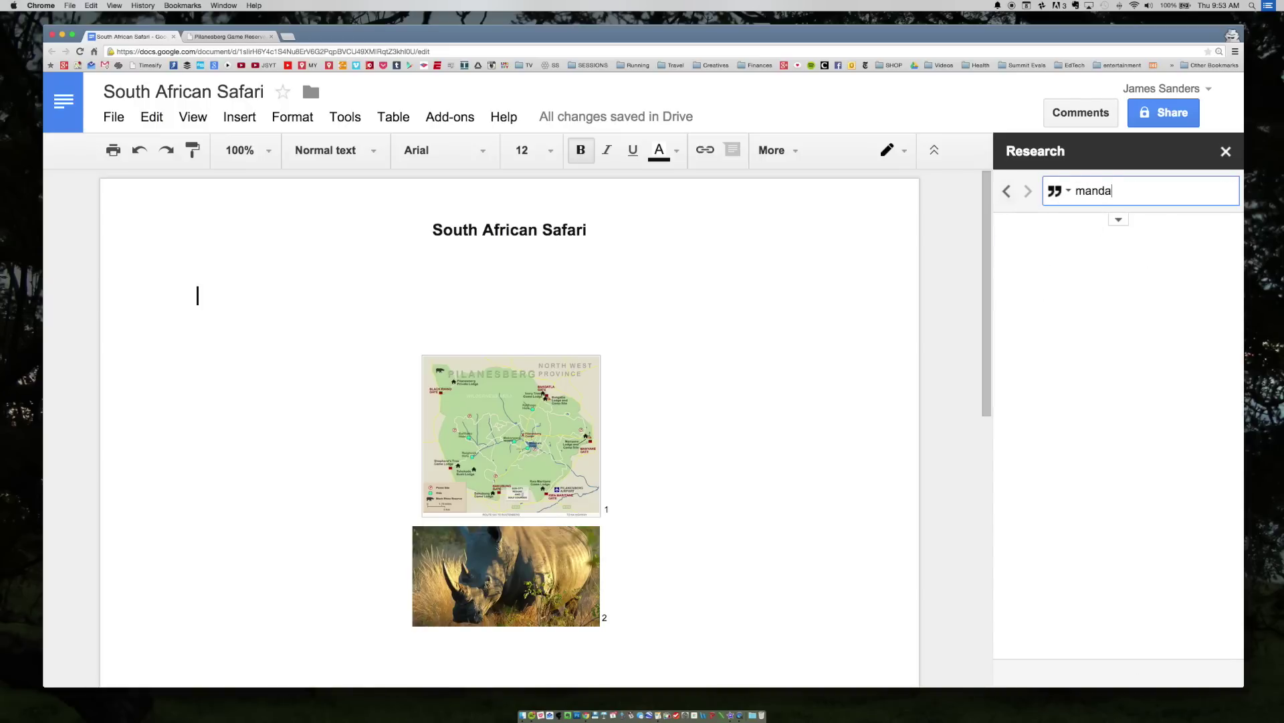
key("Return")
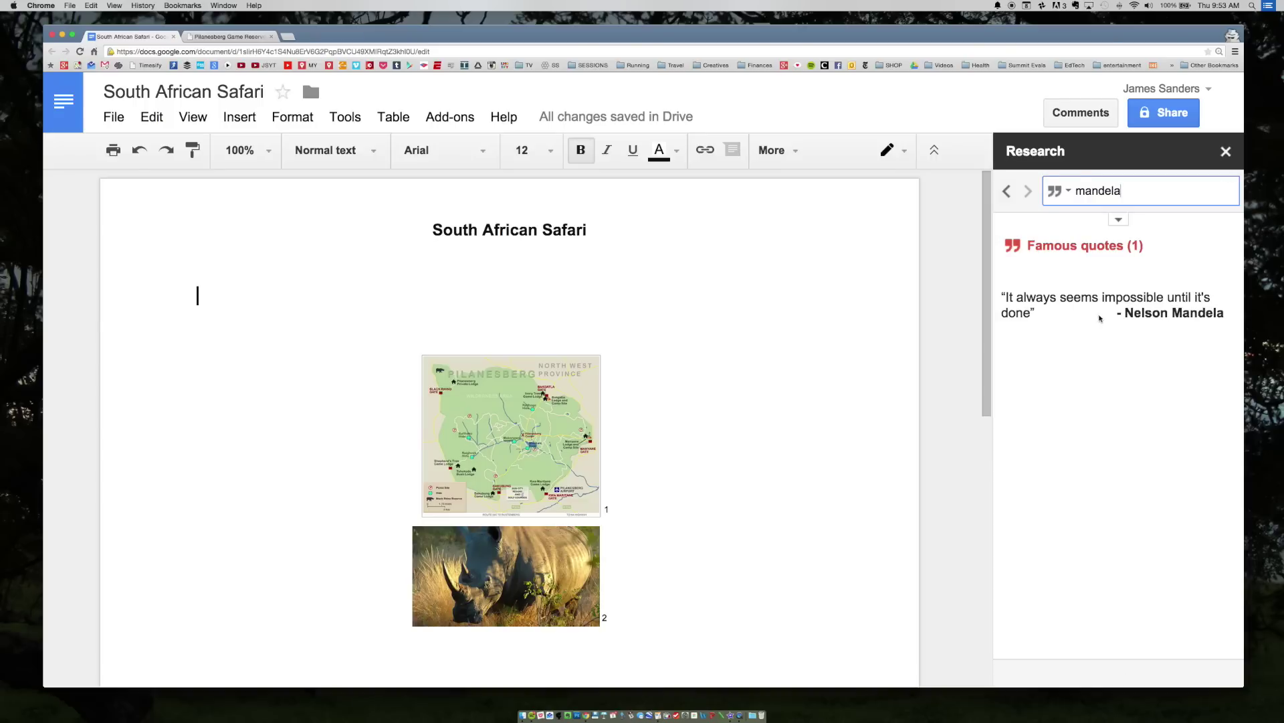
mouse_move(1075, 328)
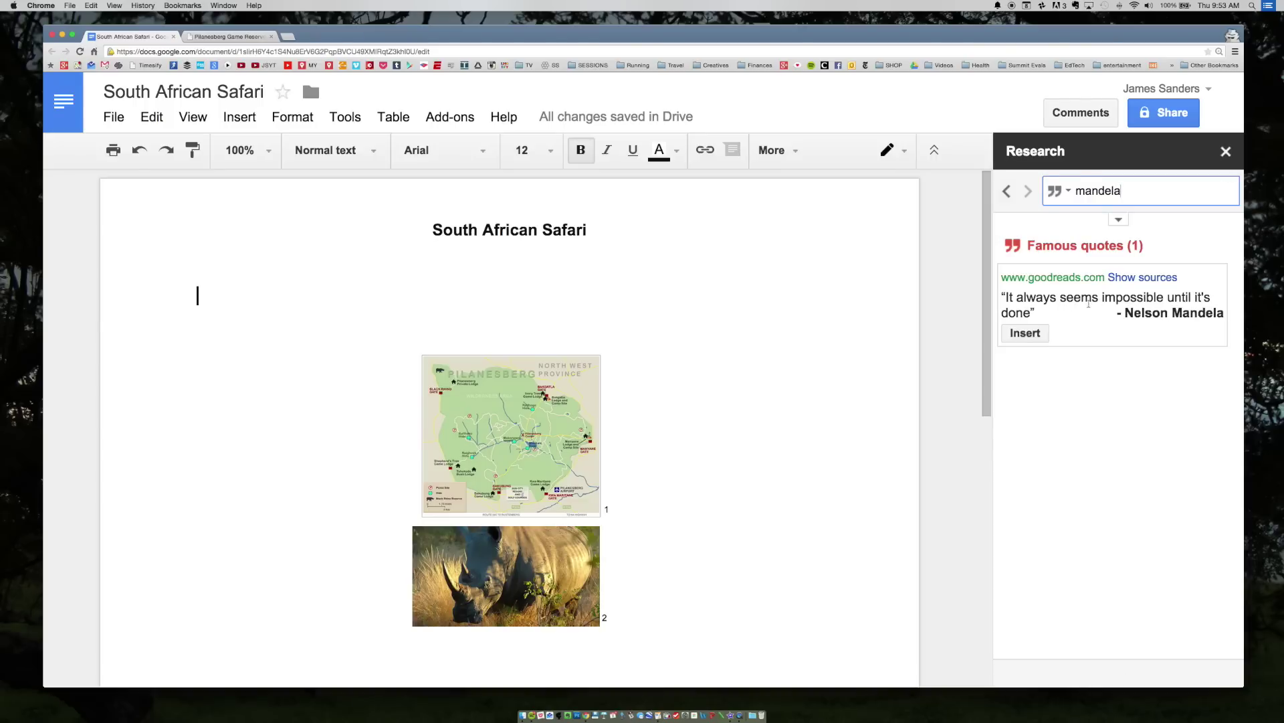
left_click(1024, 333)
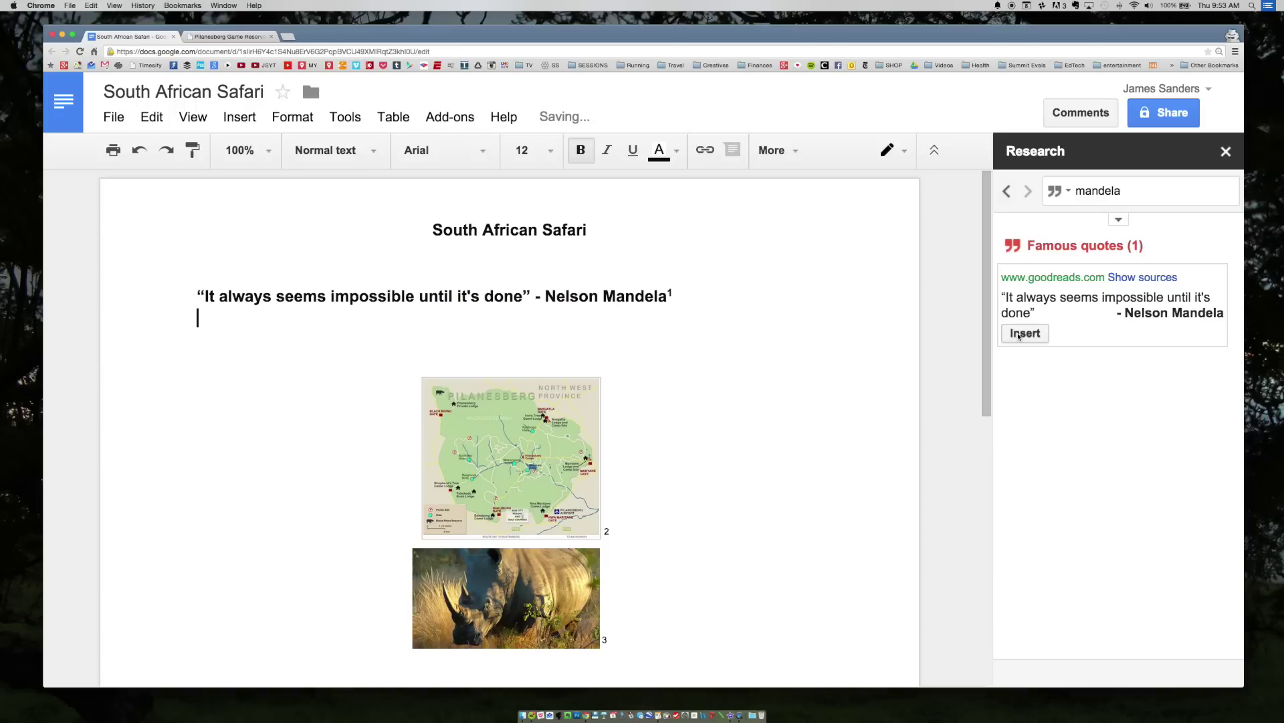
Step: Check footnotes 1–3 at the page bottom, then open the Research search-type list
scroll(718, 333, "down", 10)
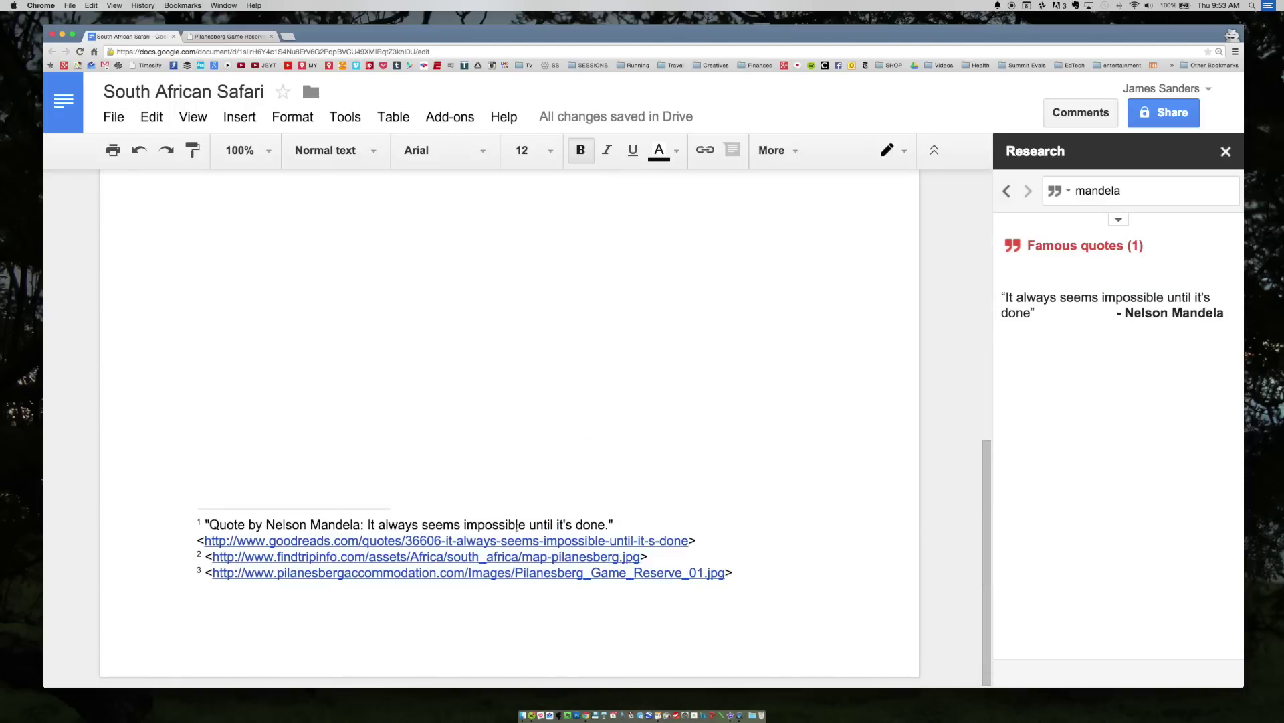
scroll(606, 332, "up", 10)
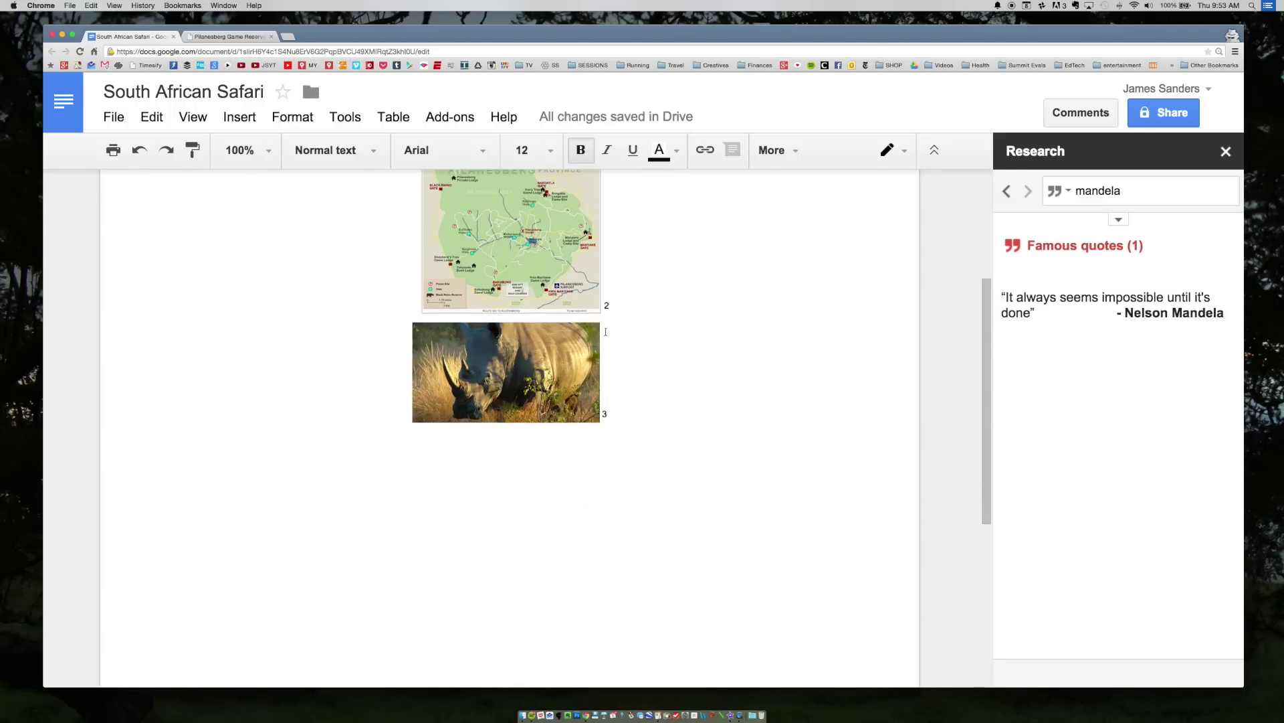
scroll(605, 332, "up", 1)
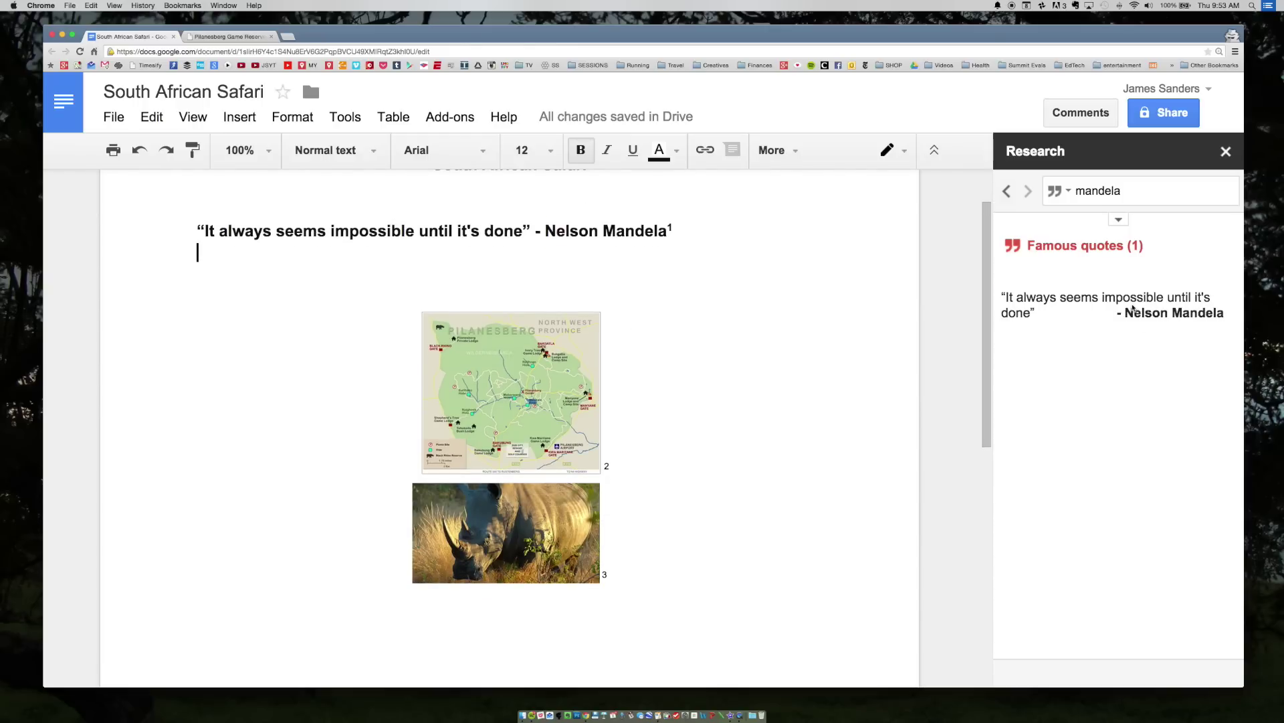
mouse_move(1132, 307)
left_click(1057, 192)
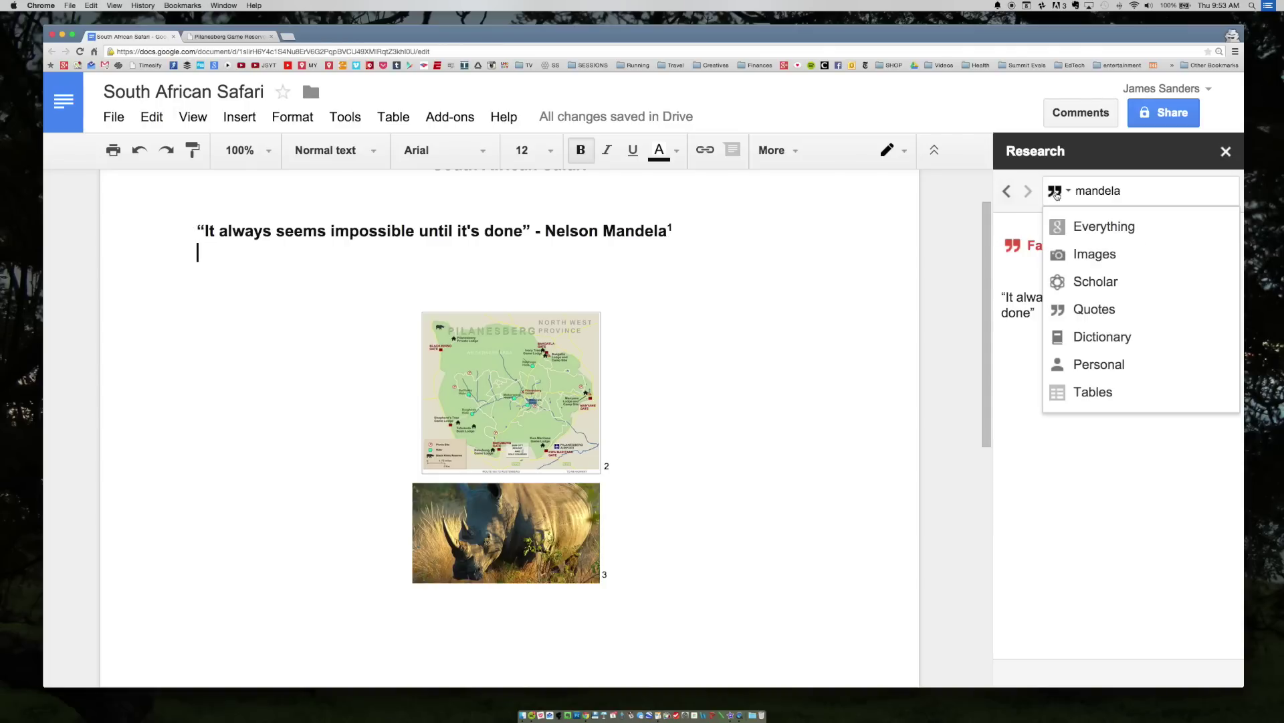